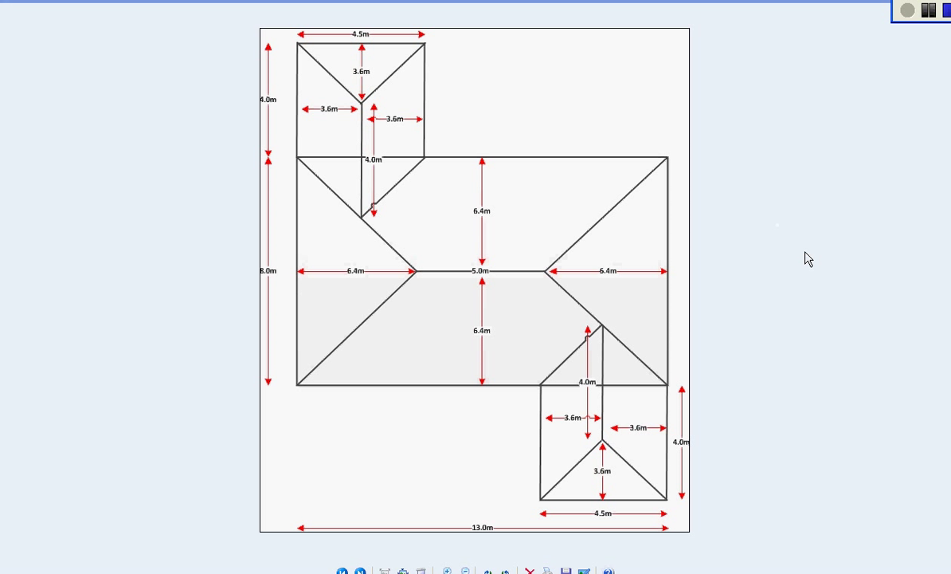
Switch from the sample roof drawing to EstimatorRoof, start a new rectangular roof estimate and set the roof length to 13 m.
key(alt+Tab)
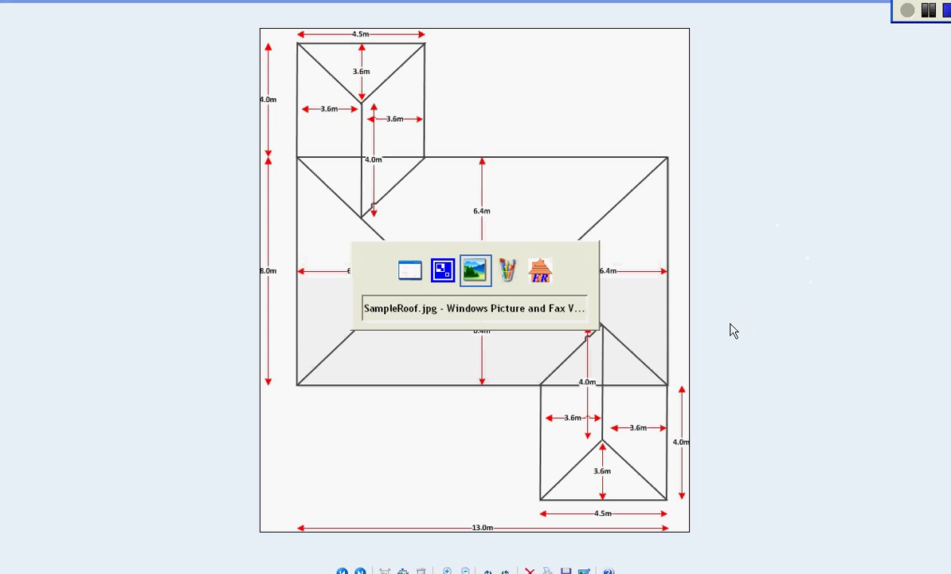
key(alt+Tab)
key(alt+Tab)
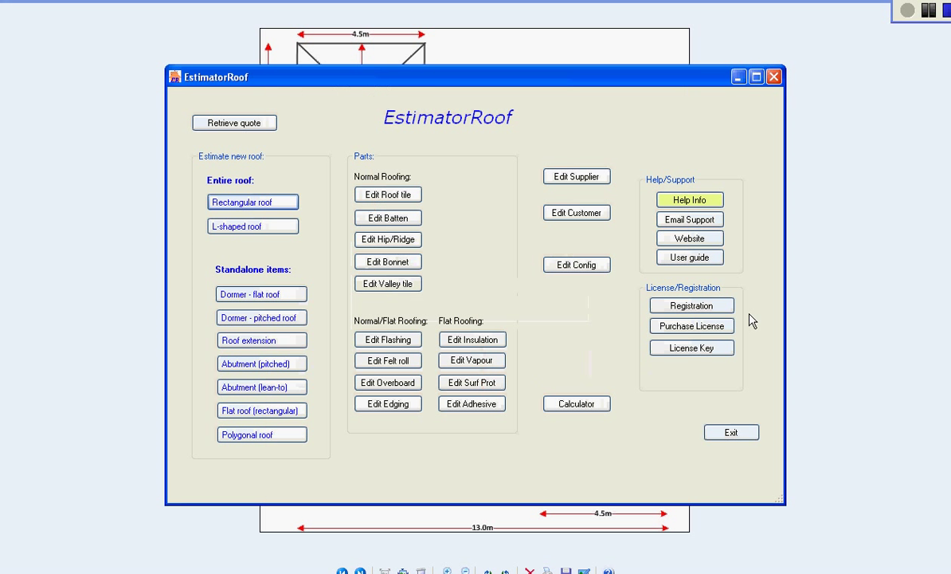
key(alt+Tab)
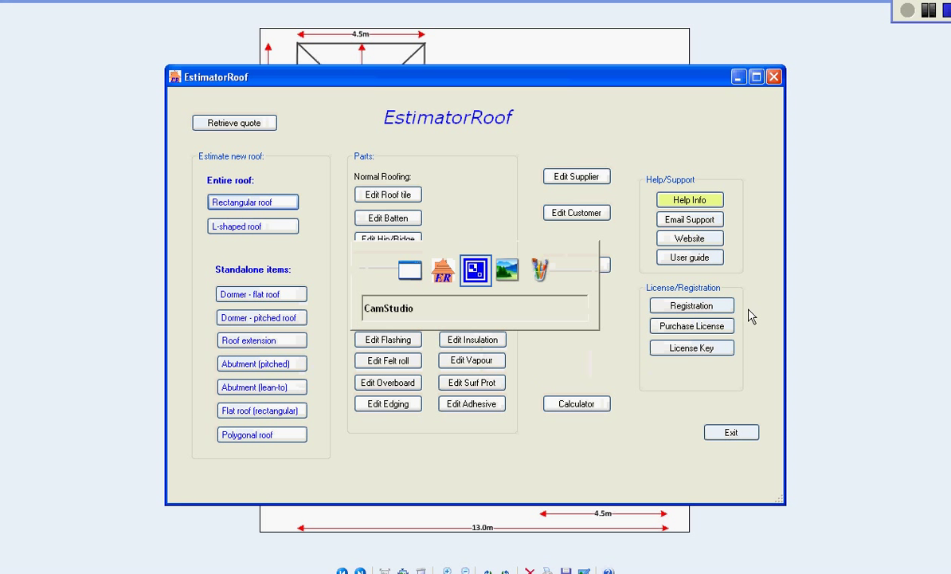
key(alt+Tab)
key(alt+Tab)
key(alt+Tab)
key(alt+Tab)
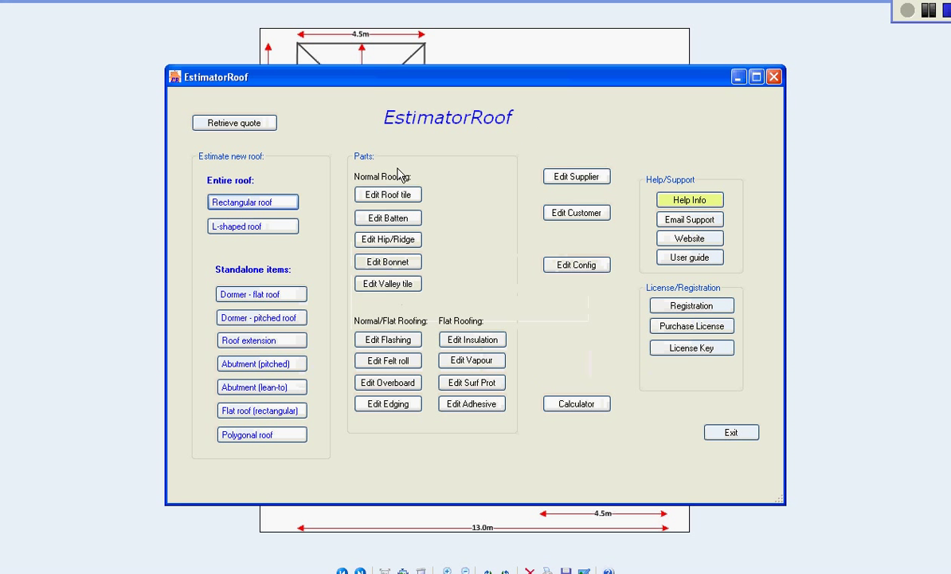
click(269, 206)
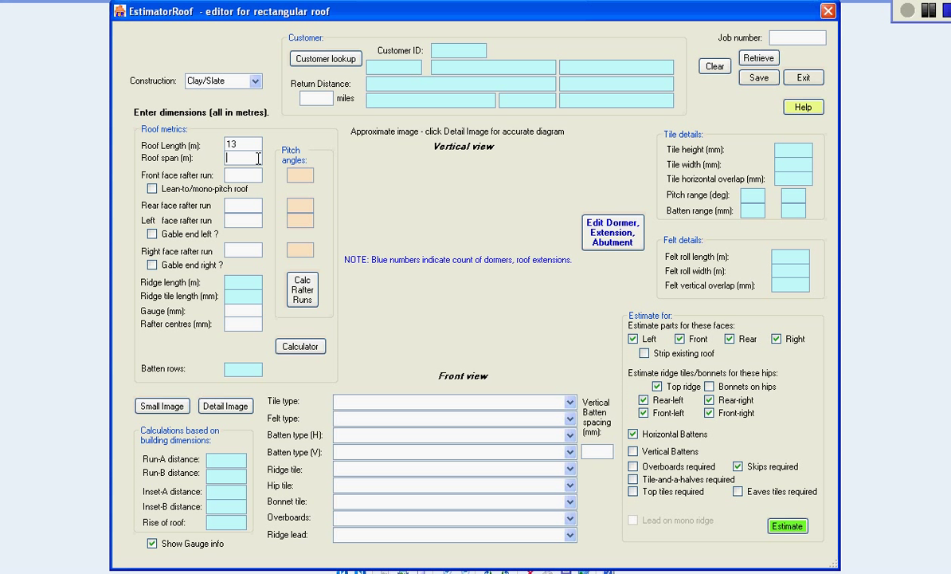
Set the roof span to 8 m and the front, rear, left and right face rafter runs to 6.4 m each.
text(8)
click(255, 176)
text(6.4)
click(242, 206)
text(6.4)
click(244, 220)
text(6.4)
click(242, 248)
text(6.4)
Set the gauge to 210 mm and the rafter centres to 440 mm, and generate the small roof diagrams.
click(241, 316)
text(210)
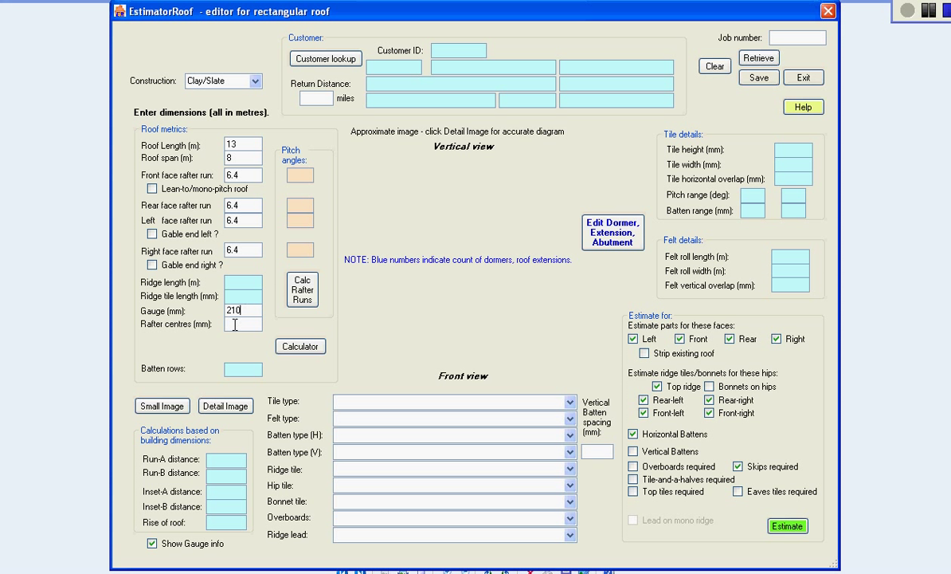
click(236, 323)
text(440)
click(220, 404)
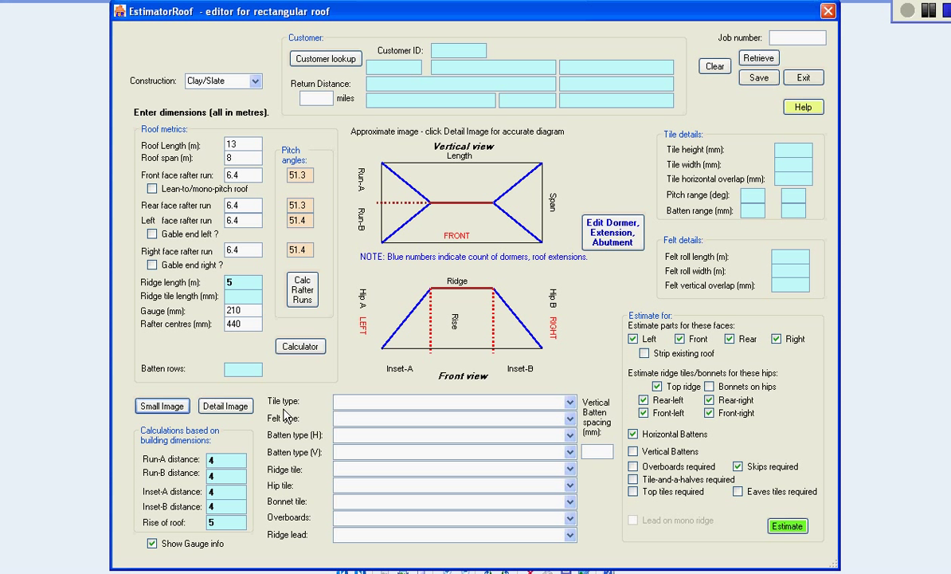
Choose Decra Classic tiles, Buildfix Daltex Roof TX Roofing Felt 1m x 50m and 19 x 38mm horizontal battens.
click(561, 401)
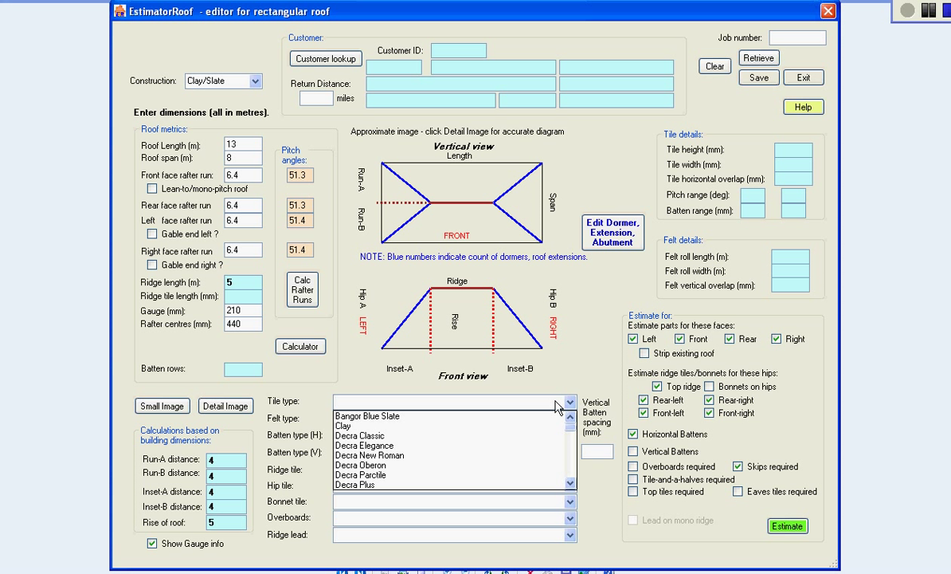
click(382, 436)
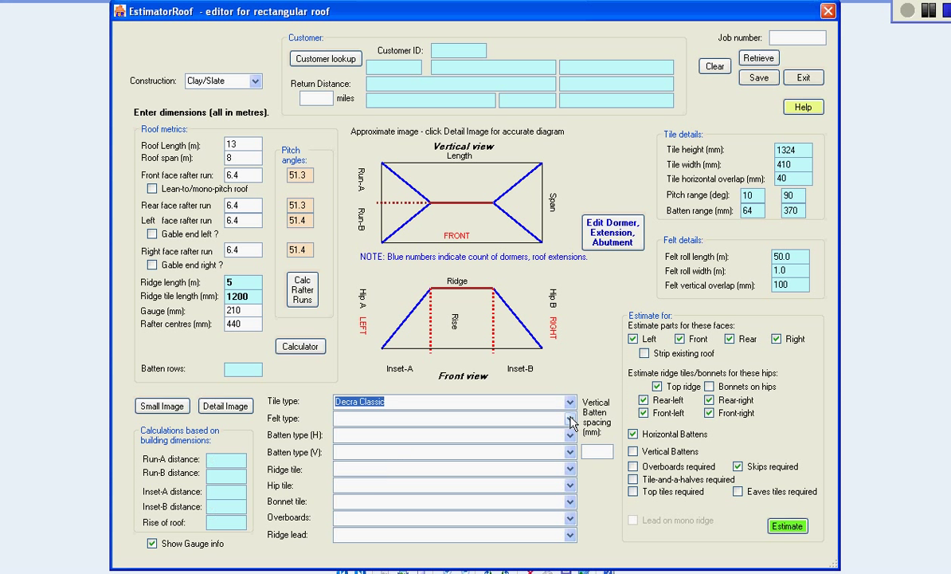
click(462, 417)
click(479, 429)
click(479, 434)
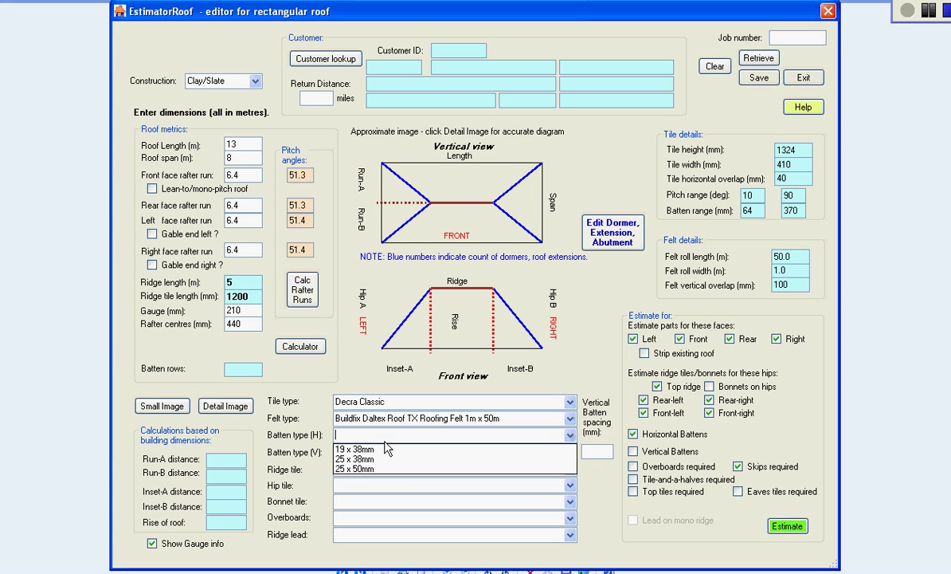
click(478, 444)
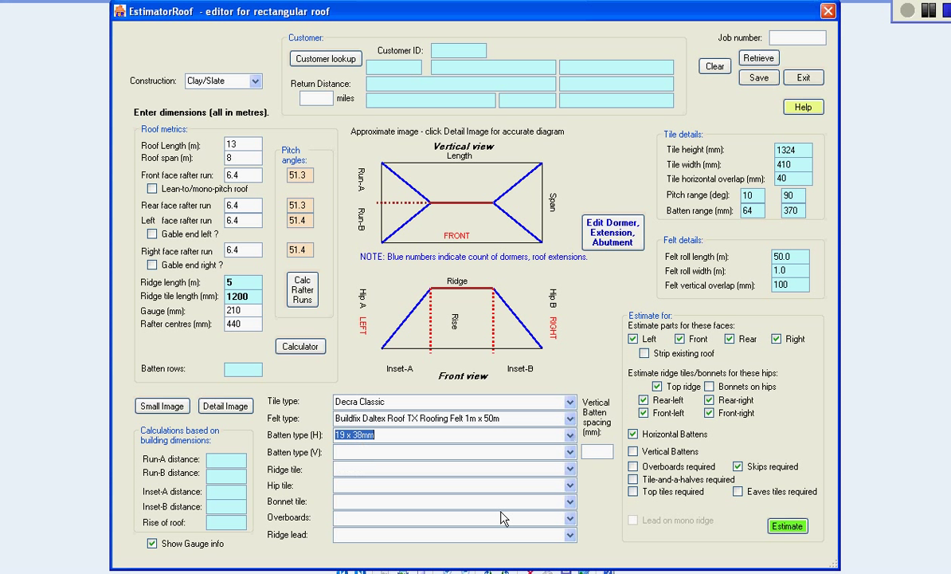
Set both the ridge tile and the hip tile to Decra Classic B-Ridge/Hip.
click(570, 472)
click(446, 479)
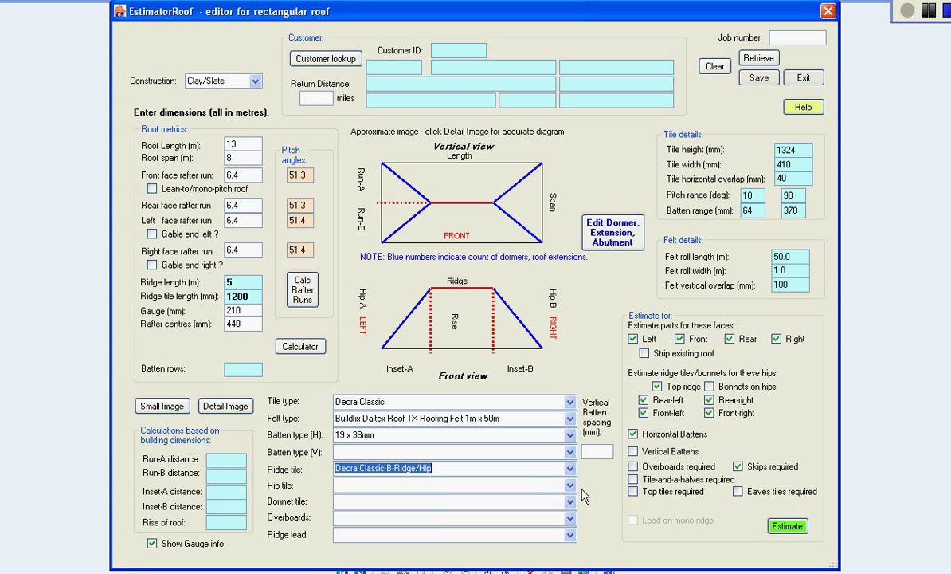
click(571, 488)
click(446, 497)
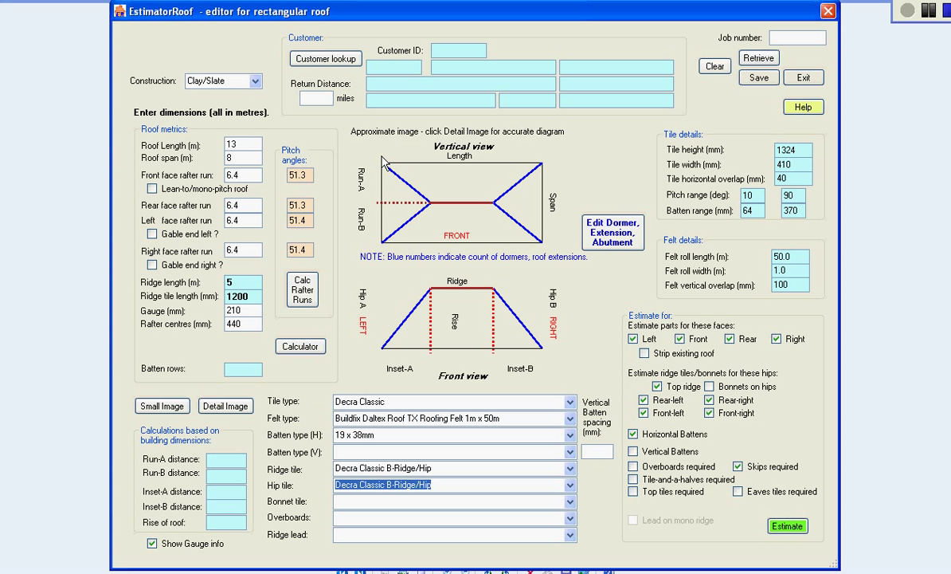
Open the roof item editor and create a new item of type Roof Extension (or intersection).
click(428, 163)
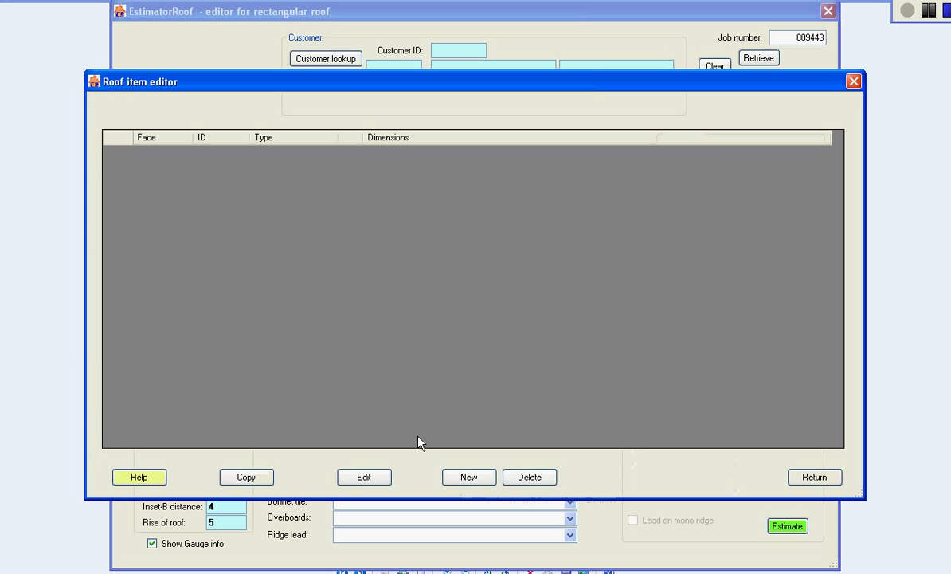
click(487, 478)
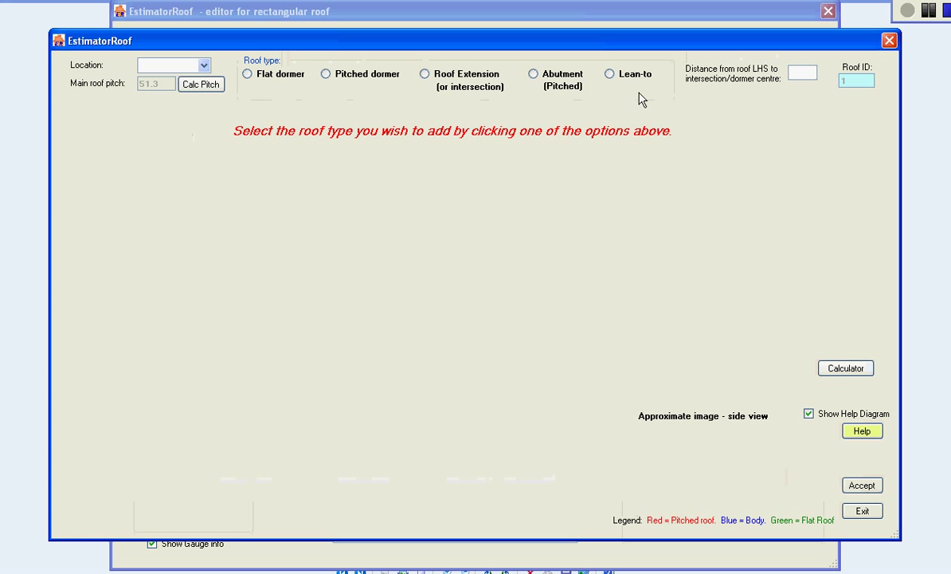
click(424, 75)
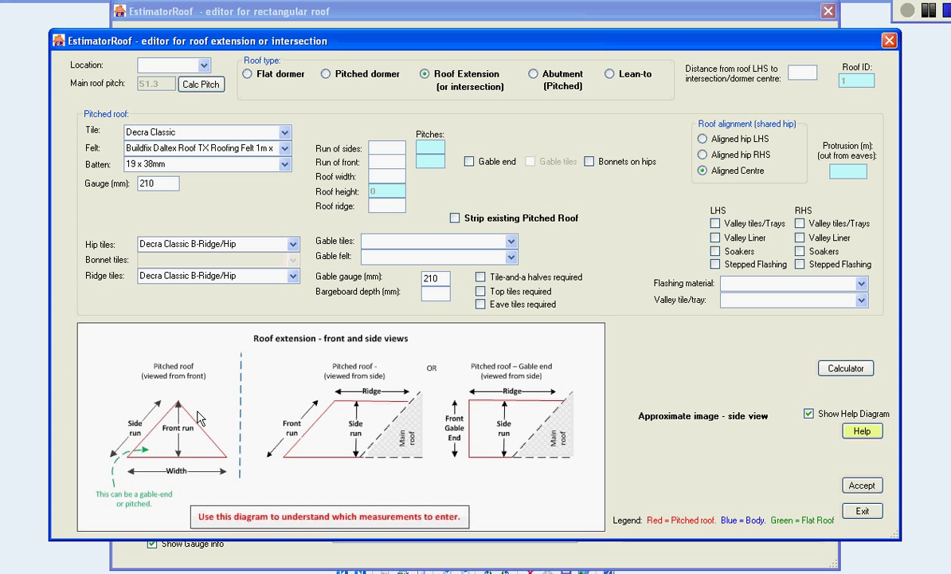
Define the REAR extension with side and front runs of 3.6 m, width 4.5 m, ridge 4 m and Aligned hip RHS, and accept it.
click(389, 147)
text(3)
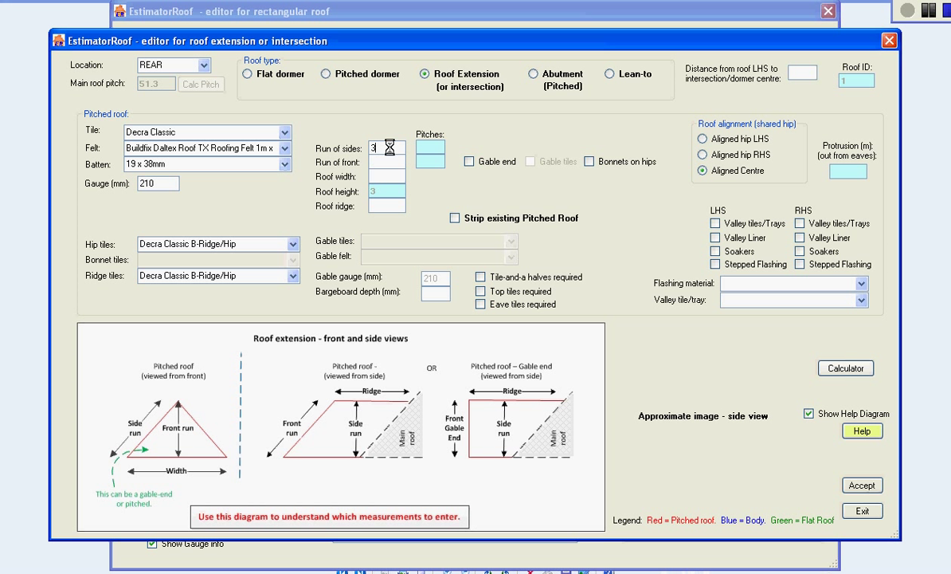
text(.6)
click(389, 161)
text(3)
text(.6)
text(4.5)
click(387, 205)
text(4)
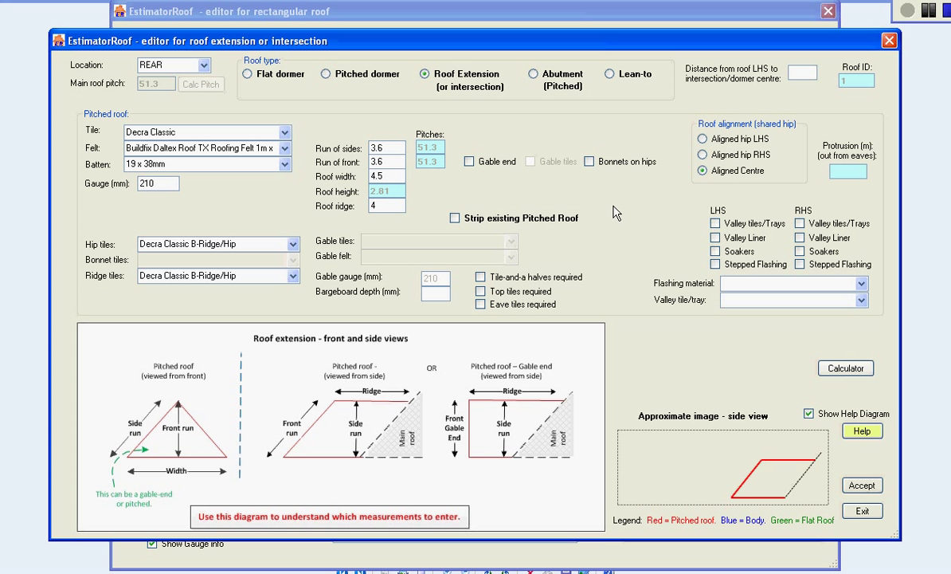
click(708, 158)
click(862, 486)
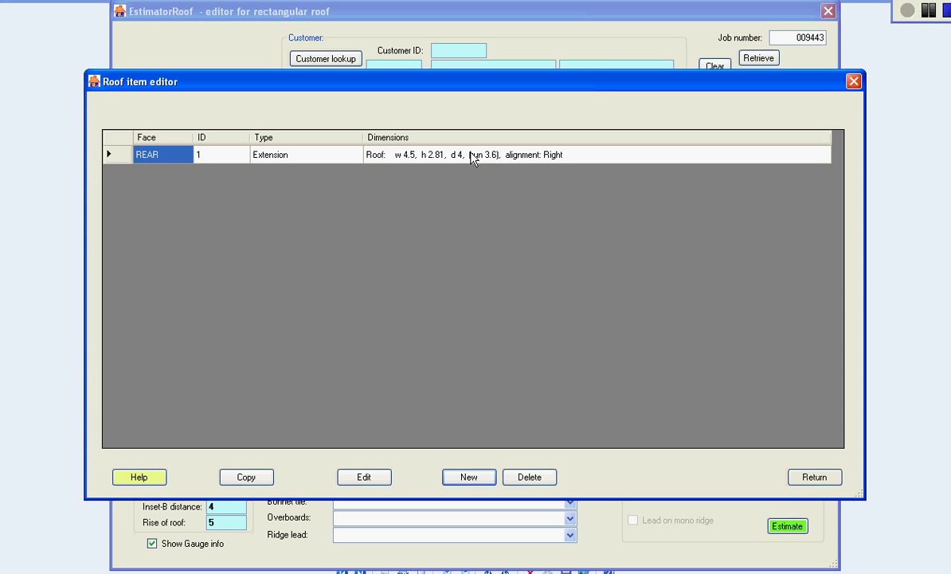
Duplicate the rear extension in the roof item list.
click(118, 156)
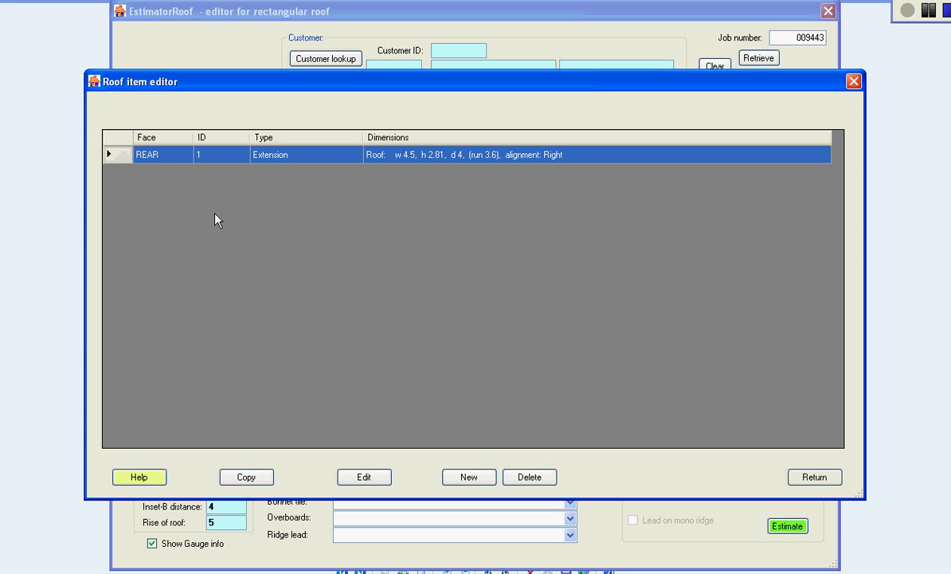
click(249, 479)
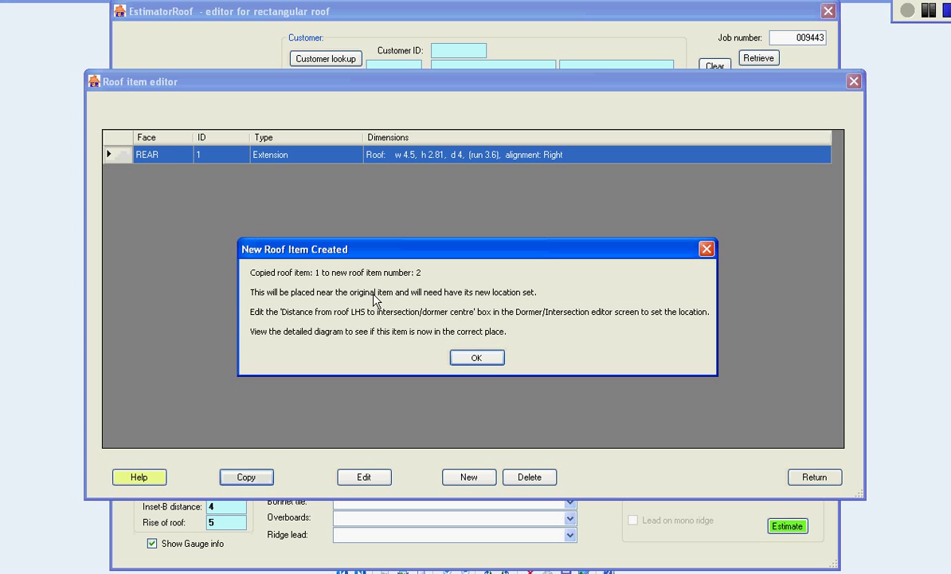
click(490, 361)
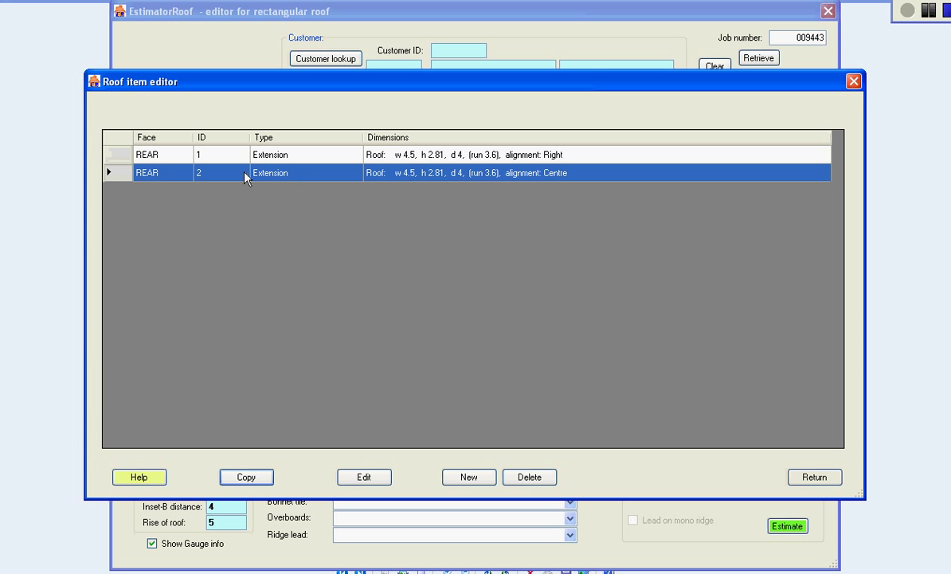
Edit the copied extension to location FRONT with Aligned hip RHS, accept it and return to the main roof editor.
double_click(295, 177)
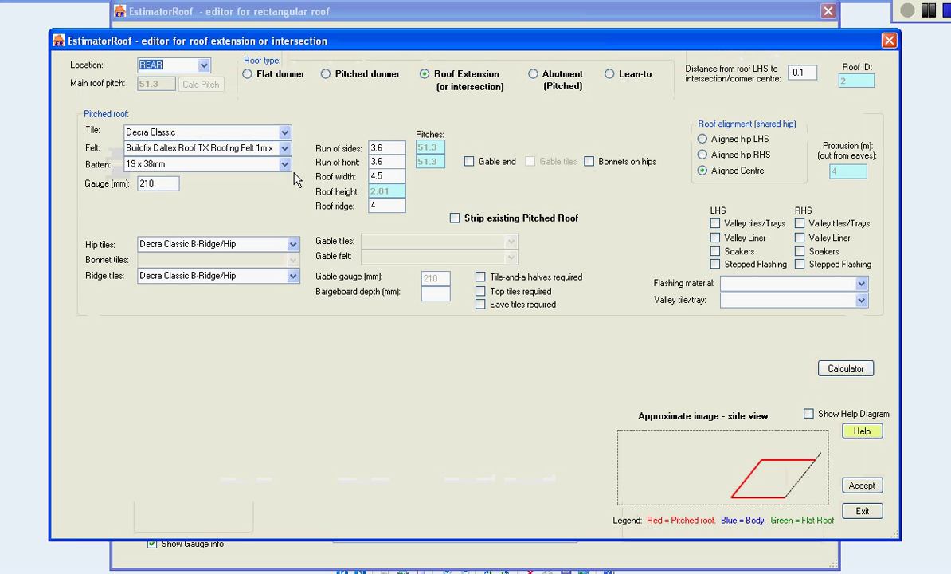
click(203, 64)
click(155, 74)
click(737, 163)
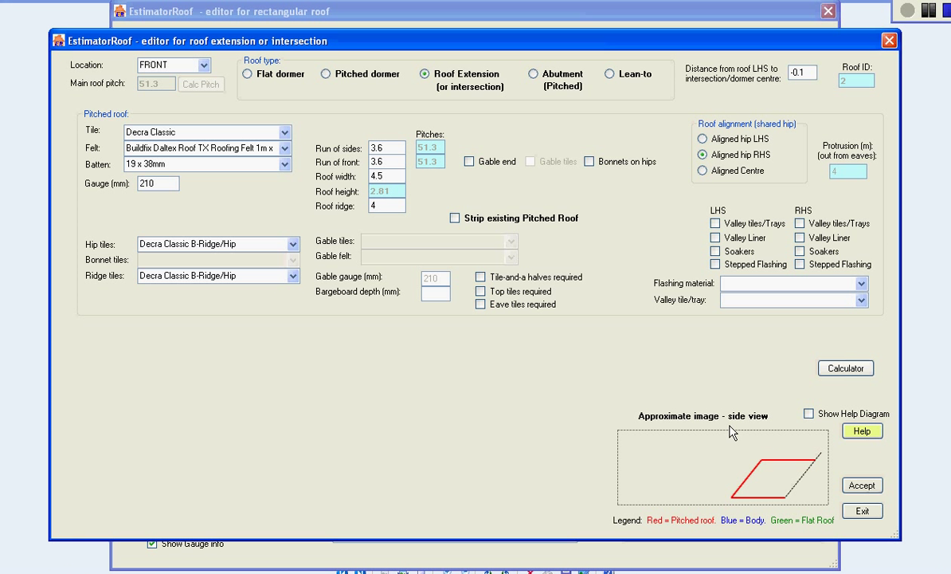
click(864, 487)
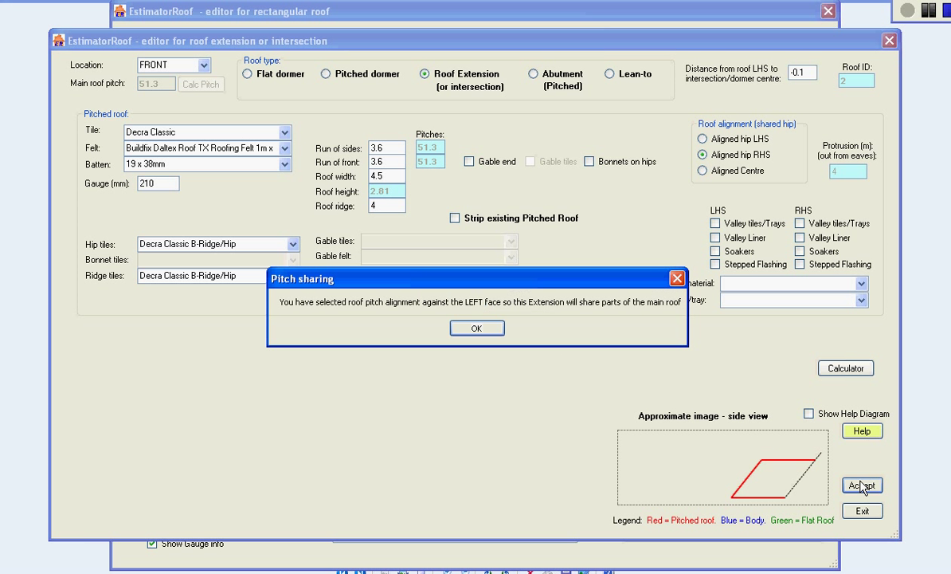
click(479, 329)
click(811, 476)
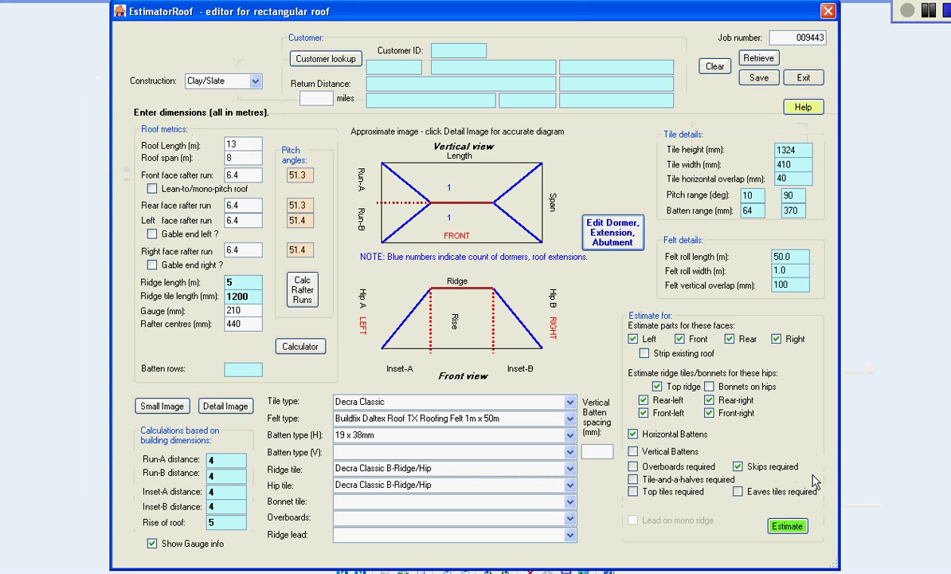
Check the position of both extensions in the detailed plan view of the roof, and close the view.
click(231, 410)
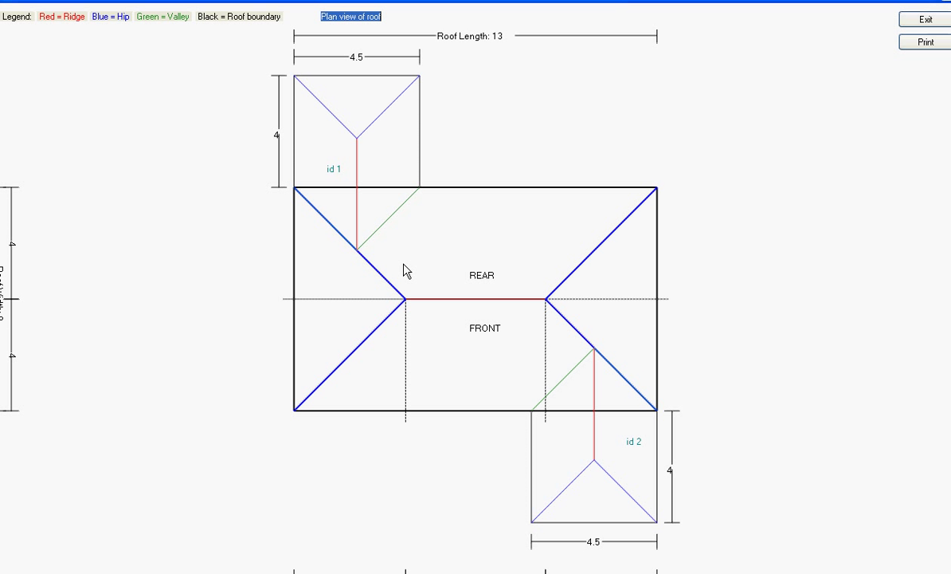
click(924, 20)
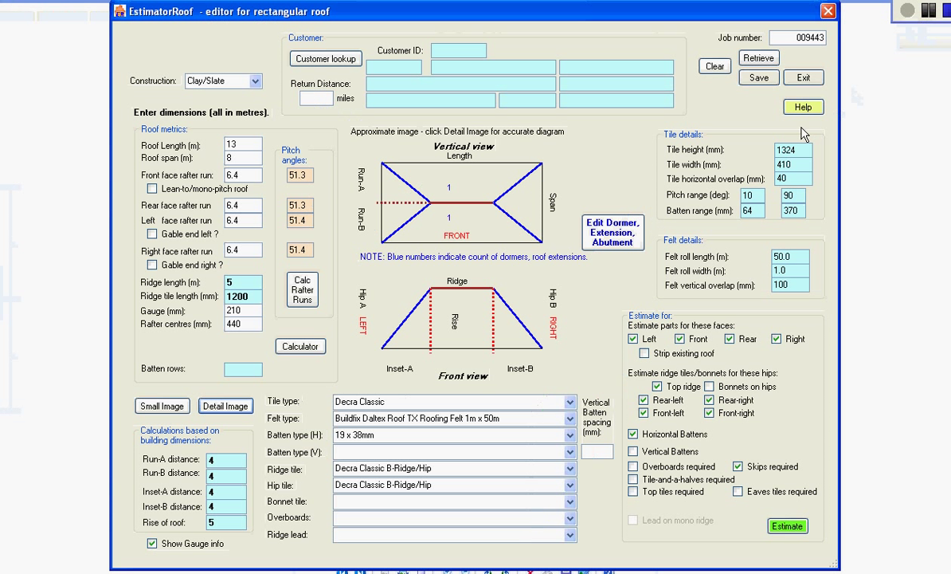
Save the job, overwriting the existing version, and run the roof estimate.
click(759, 77)
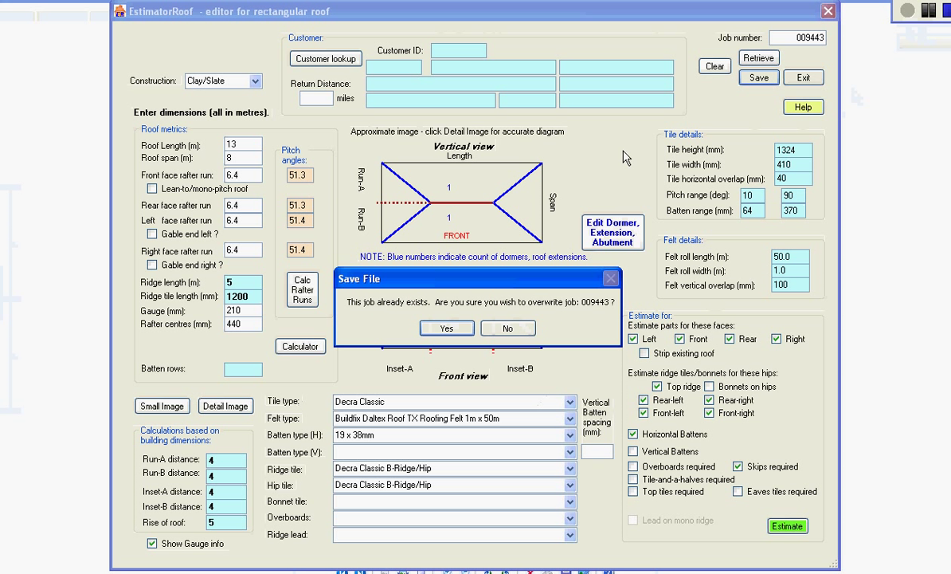
click(443, 330)
key(Return)
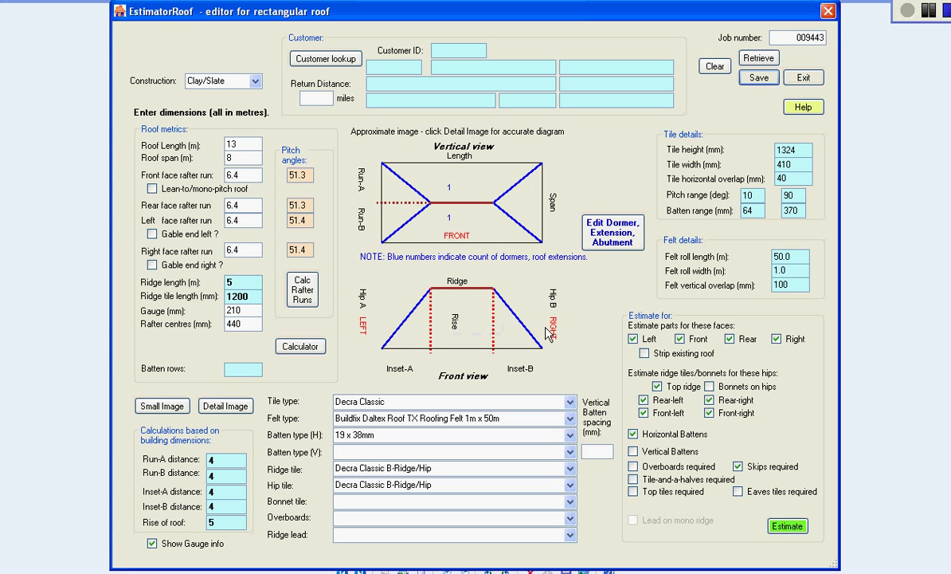
click(787, 525)
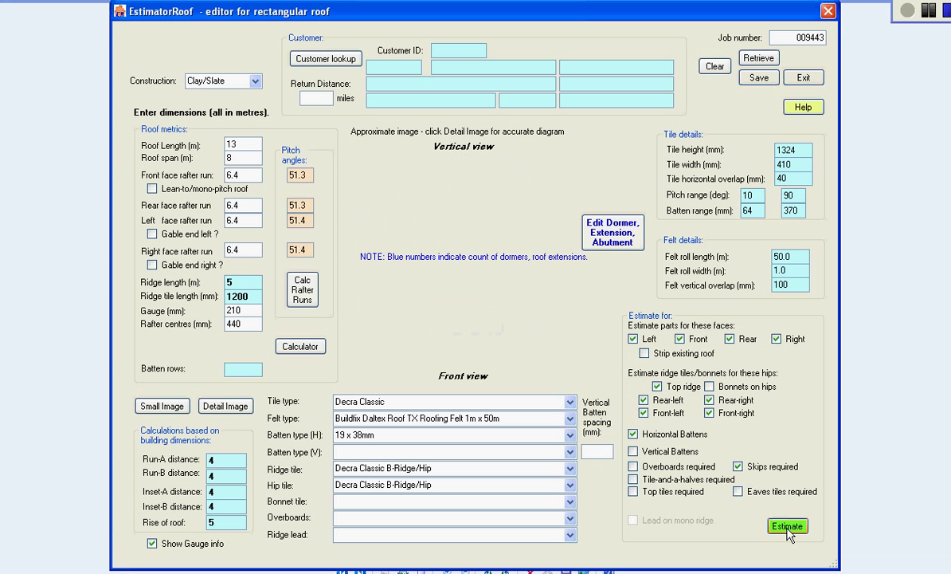